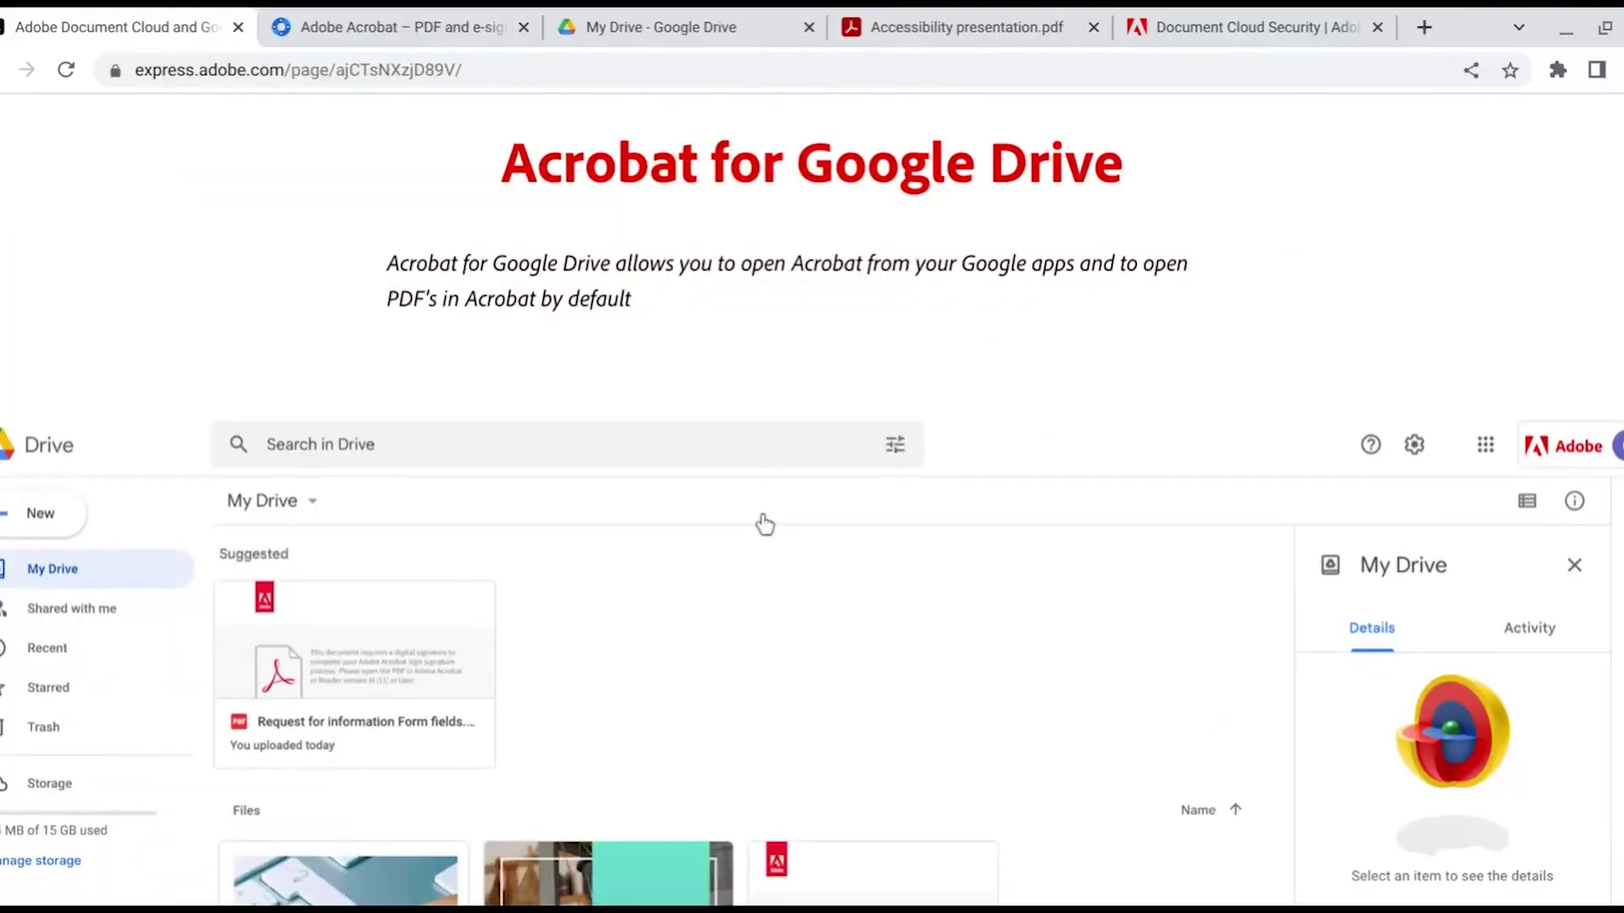
{"action": "scroll", "coordinate": [762, 524], "scroll_direction": "down", "scroll_amount": 1}
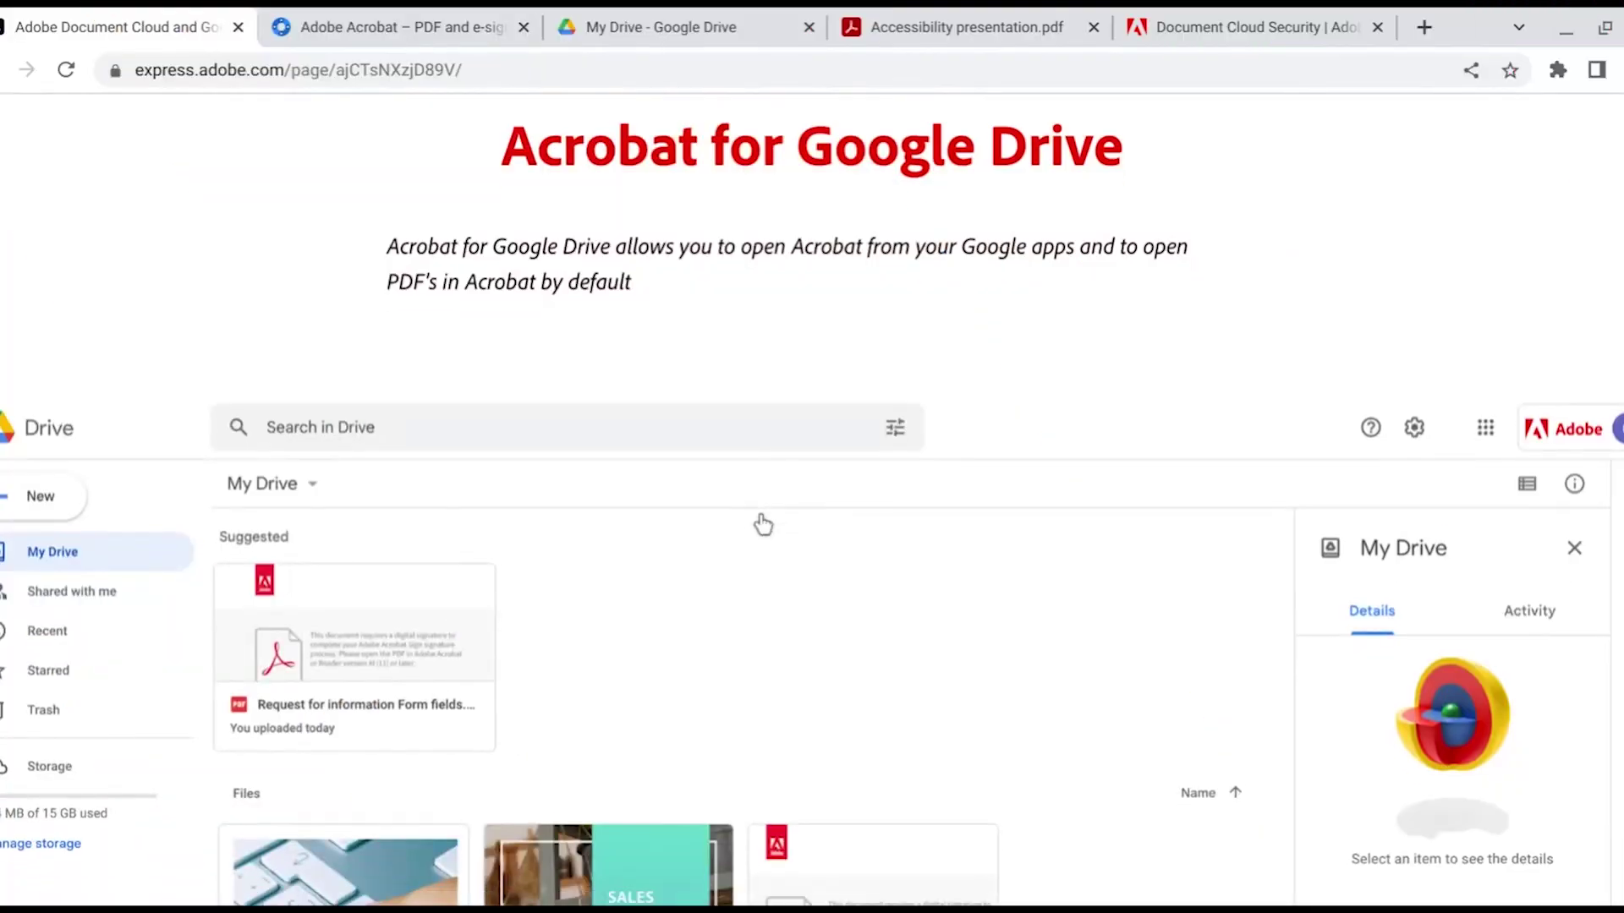
{"action": "scroll", "coordinate": [761, 525], "scroll_direction": "down", "scroll_amount": 1}
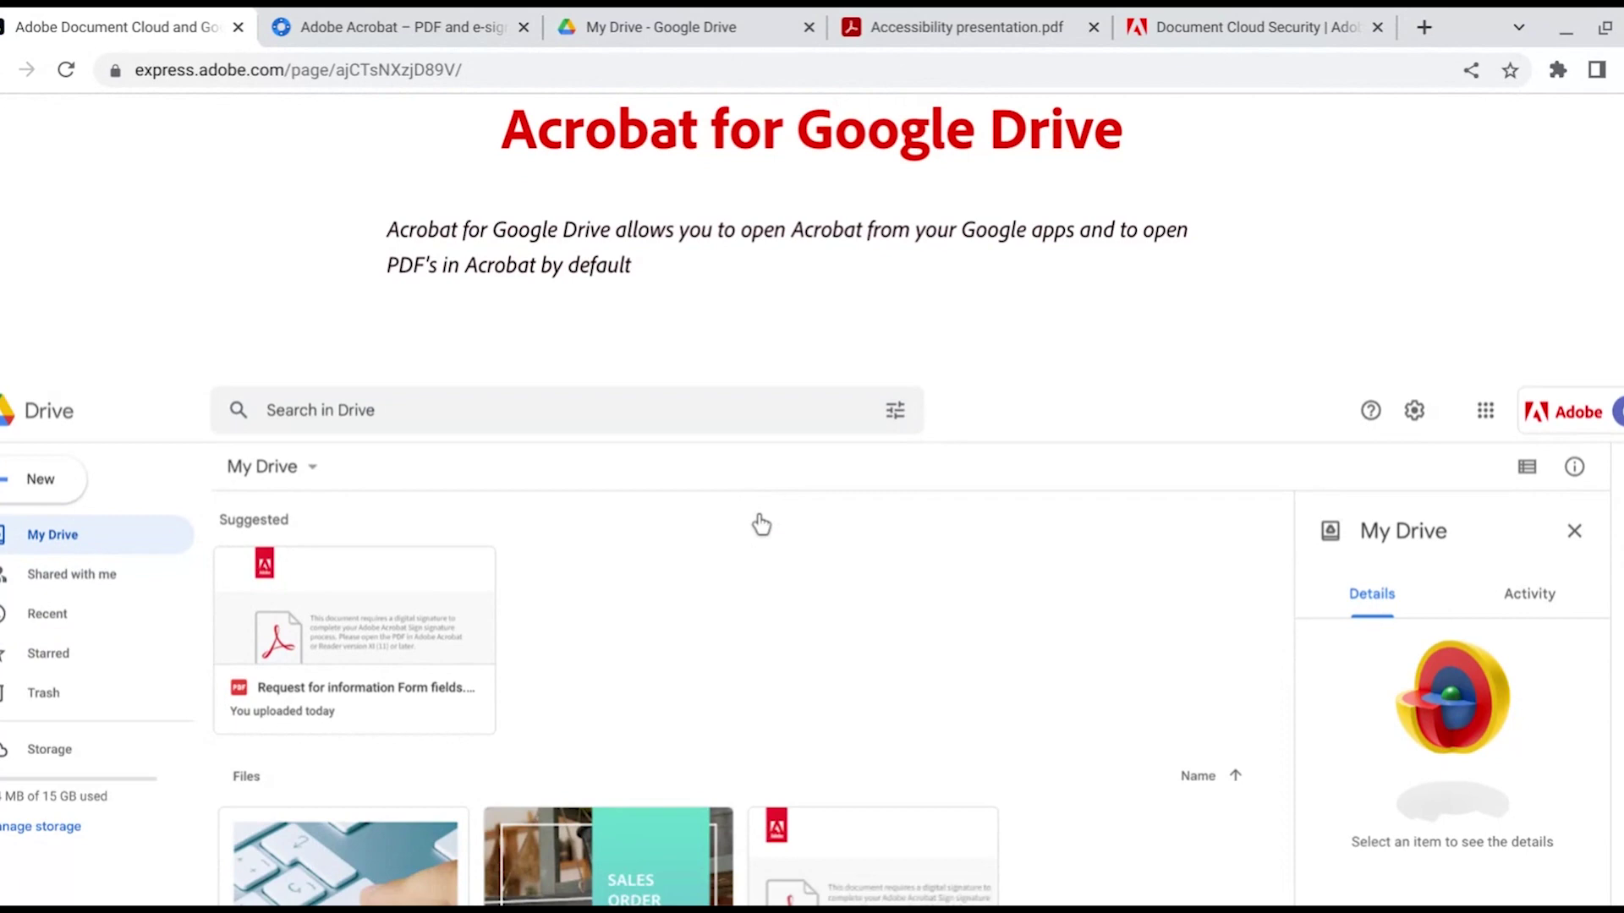
{"action": "scroll", "coordinate": [762, 524], "scroll_direction": "down", "scroll_amount": 1}
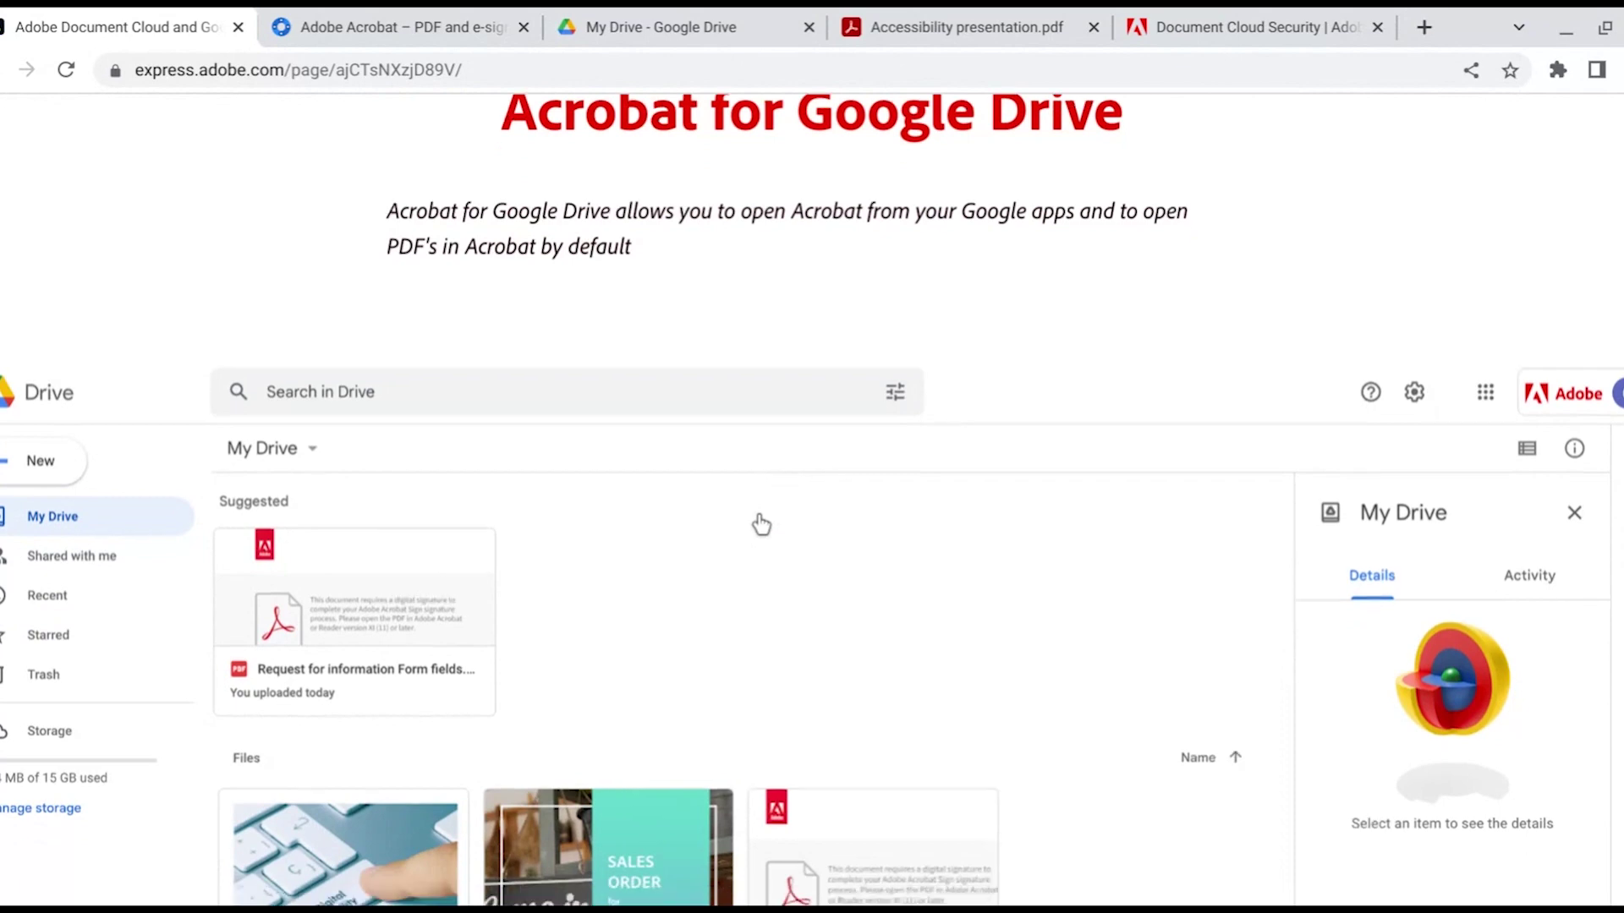
{"action": "scroll", "coordinate": [761, 525], "scroll_direction": "down", "scroll_amount": 1}
{"action": "scroll", "coordinate": [761, 524], "scroll_direction": "down", "scroll_amount": 1}
{"action": "scroll", "coordinate": [762, 525], "scroll_direction": "down", "scroll_amount": 1}
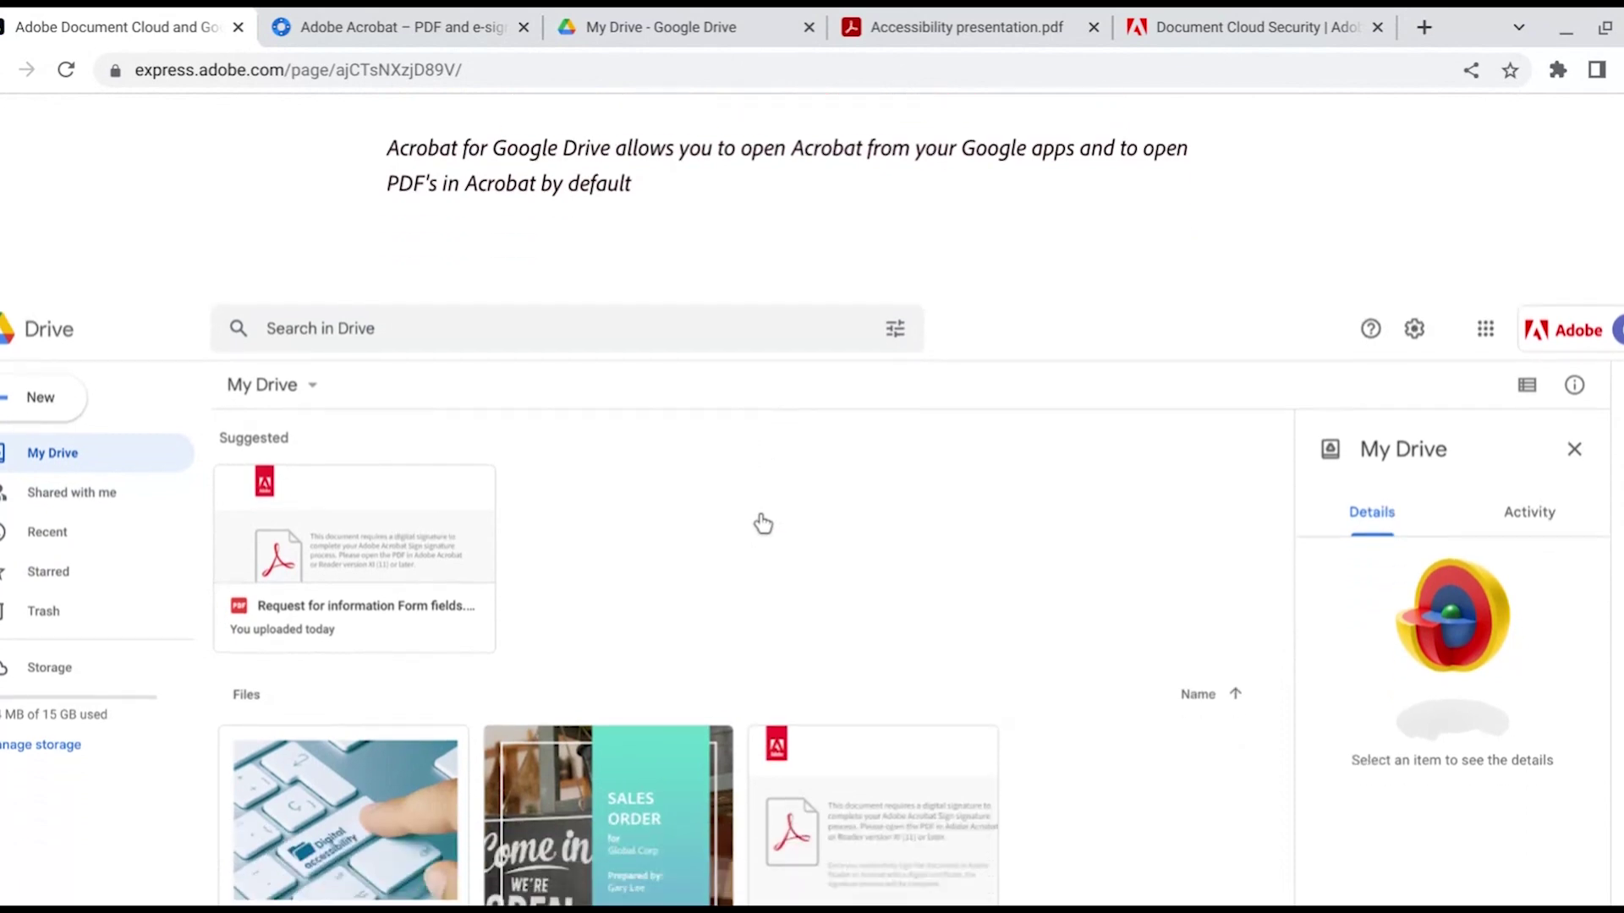
{"action": "scroll", "coordinate": [761, 523], "scroll_direction": "down", "scroll_amount": 1}
{"action": "scroll", "coordinate": [762, 524], "scroll_direction": "down", "scroll_amount": 1}
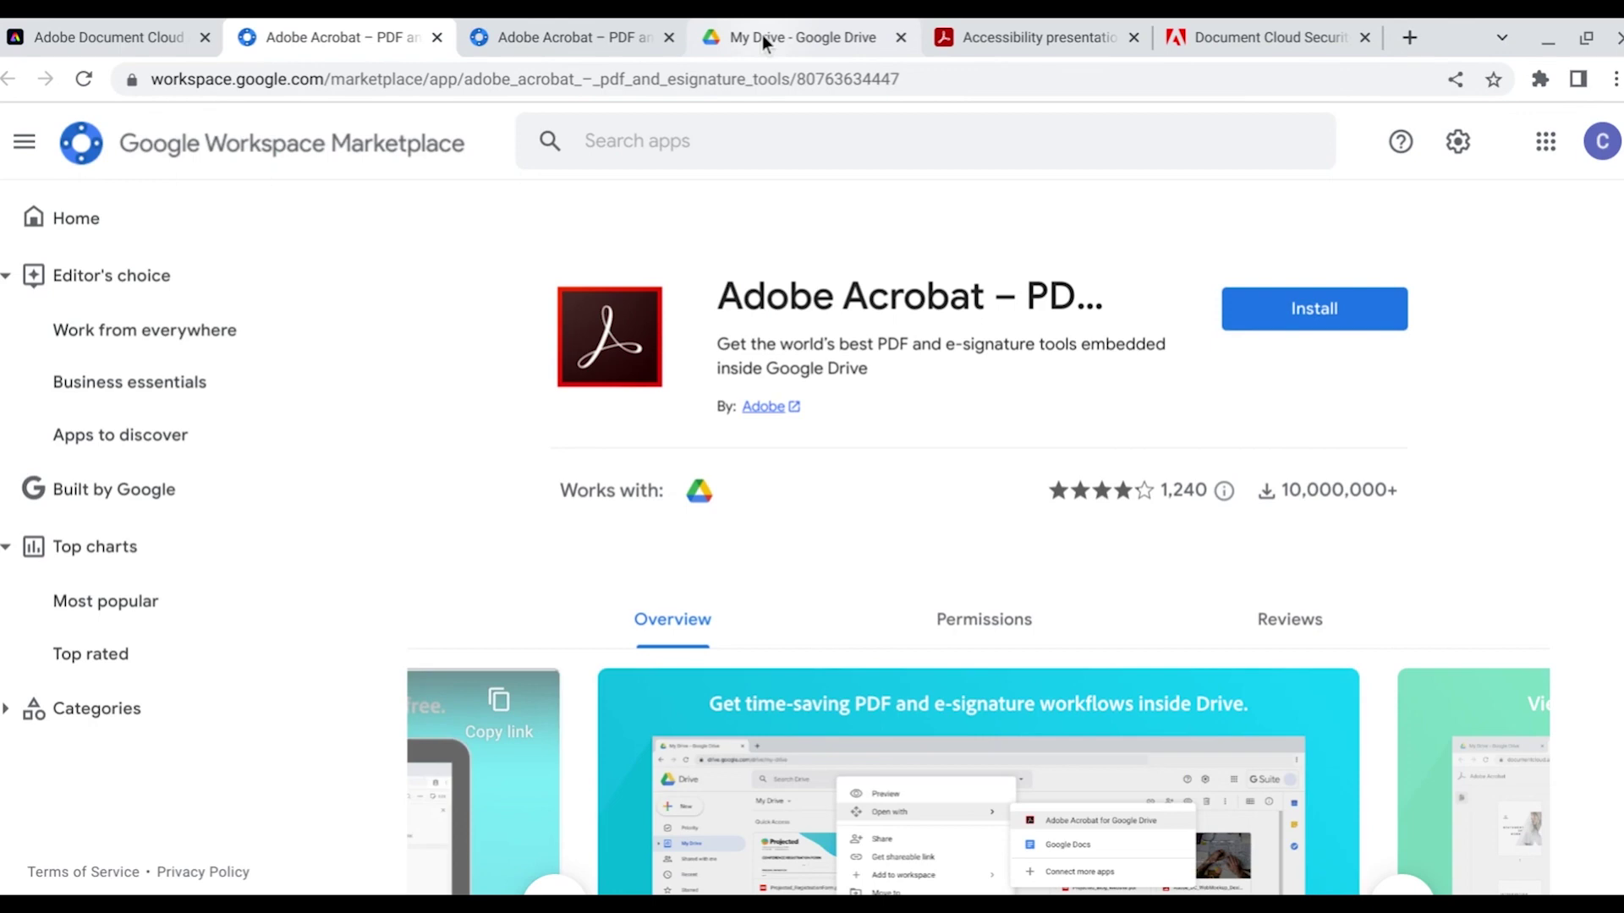
In Drive's Manage apps, verify Adobe Acrobat for Google Drive is a default app, then return to My Drive
{"action": "left_click", "coordinate": [749, 35]}
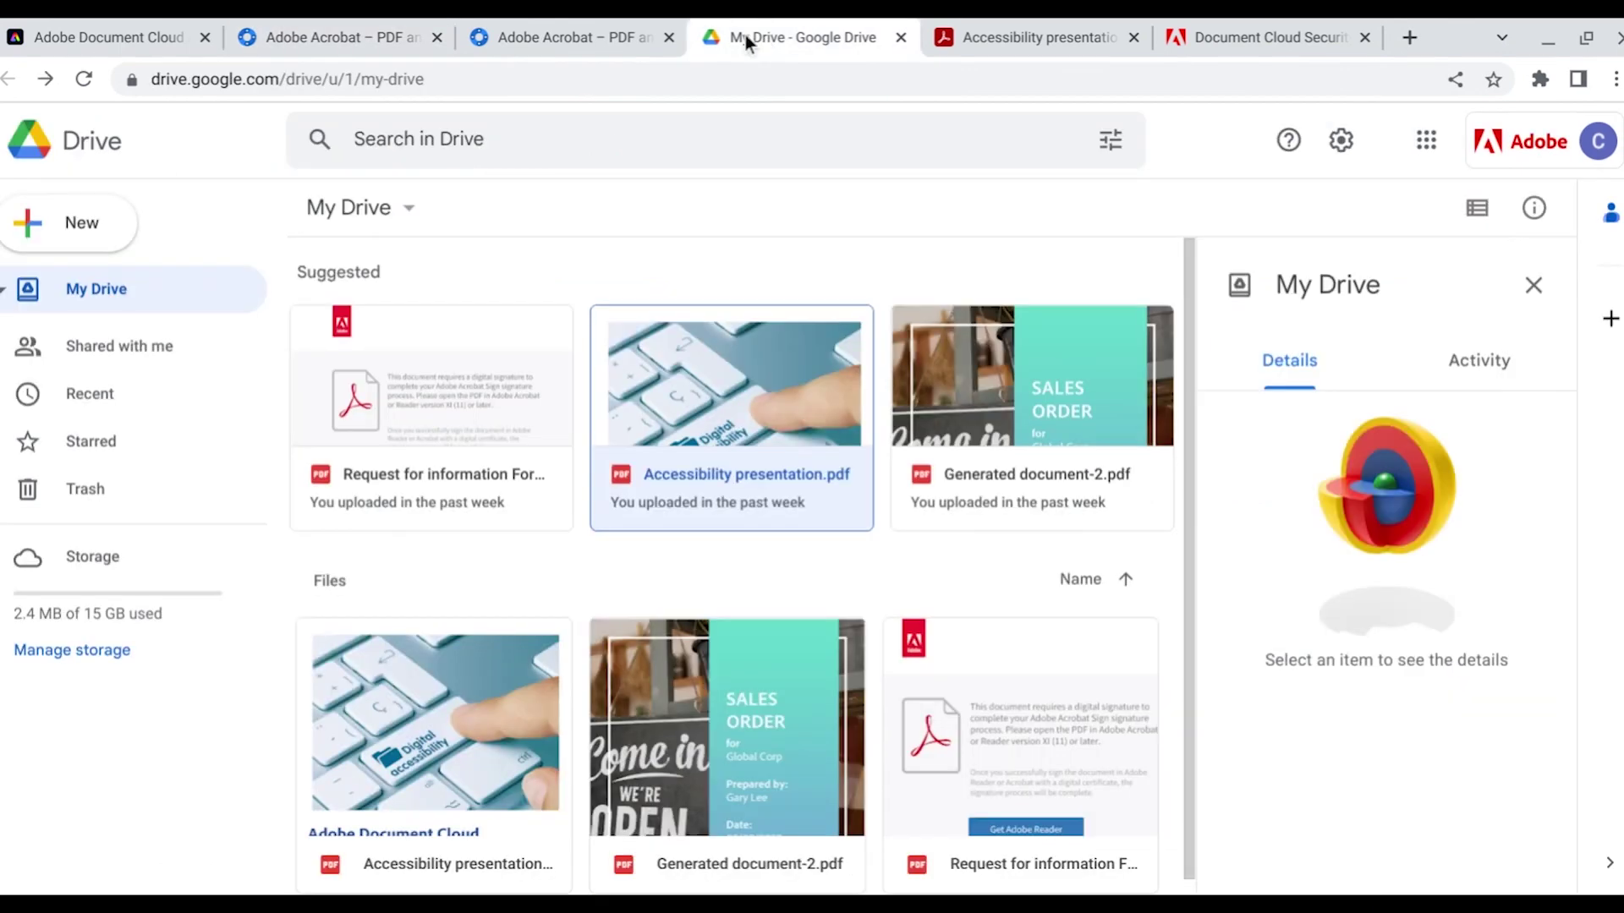
{"action": "left_click", "coordinate": [1341, 142]}
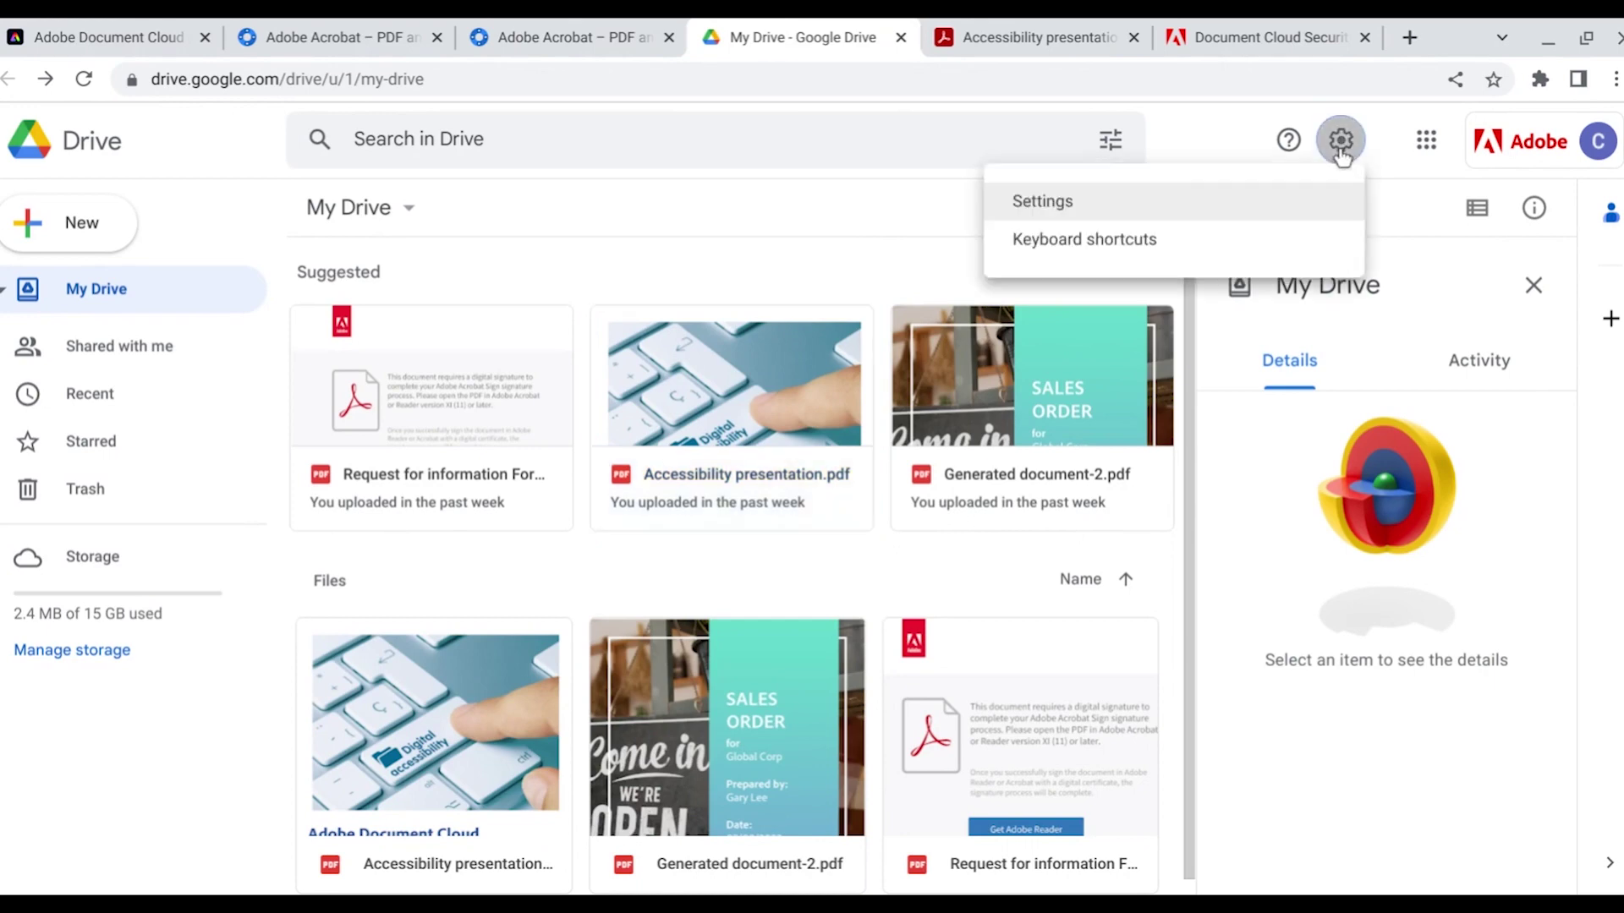
{"action": "left_click", "coordinate": [1029, 205]}
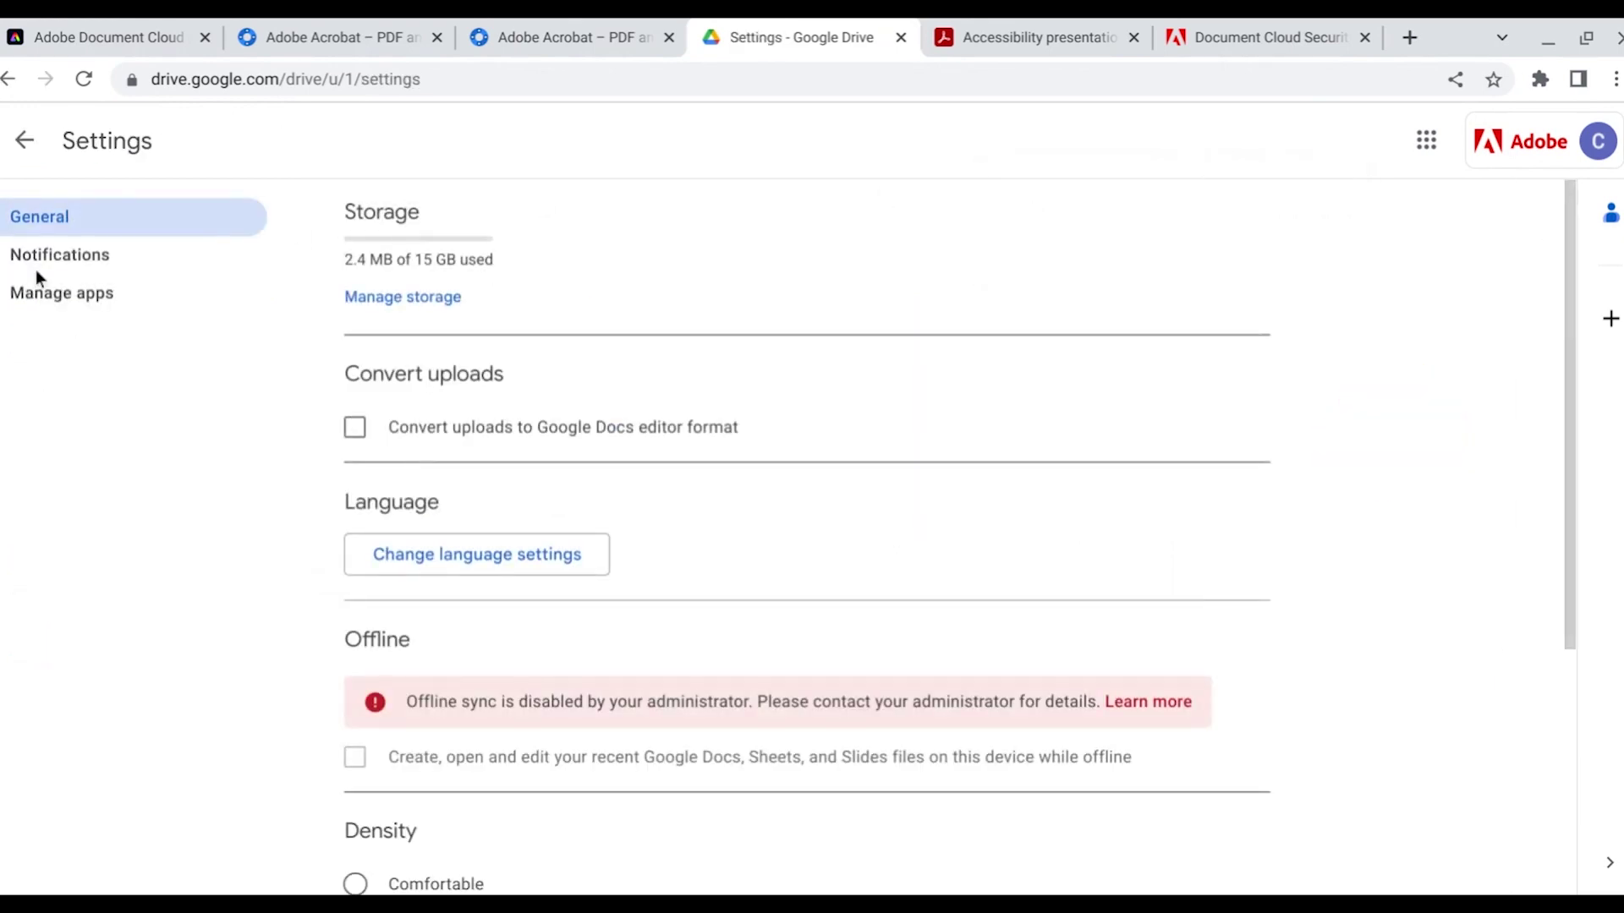
{"action": "left_click", "coordinate": [58, 293]}
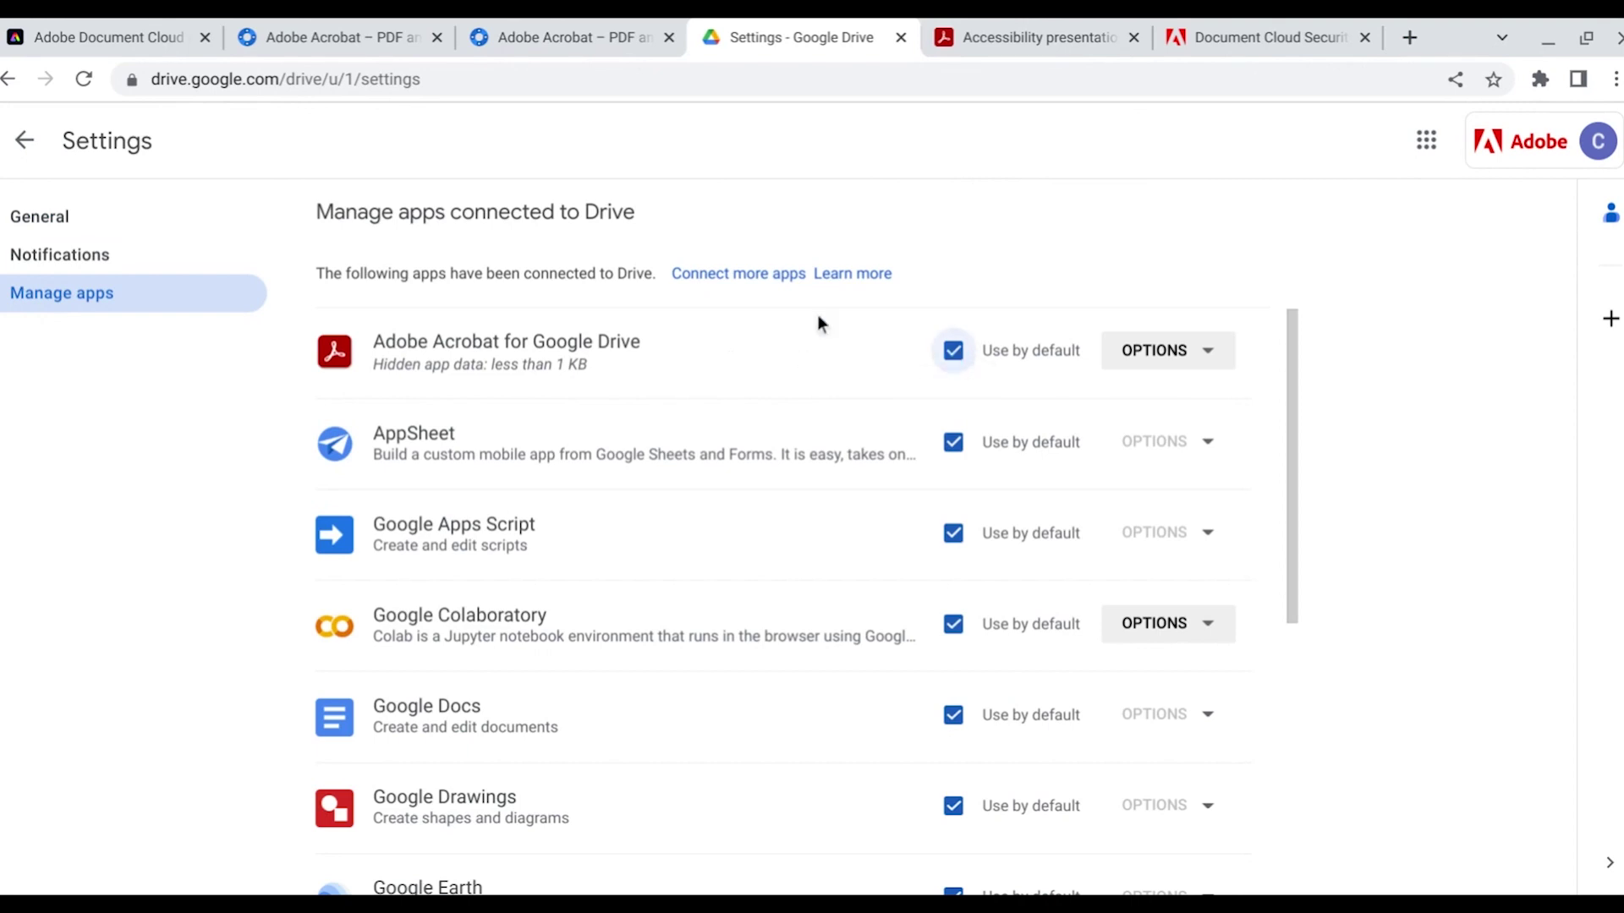
{"action": "left_click", "coordinate": [25, 140]}
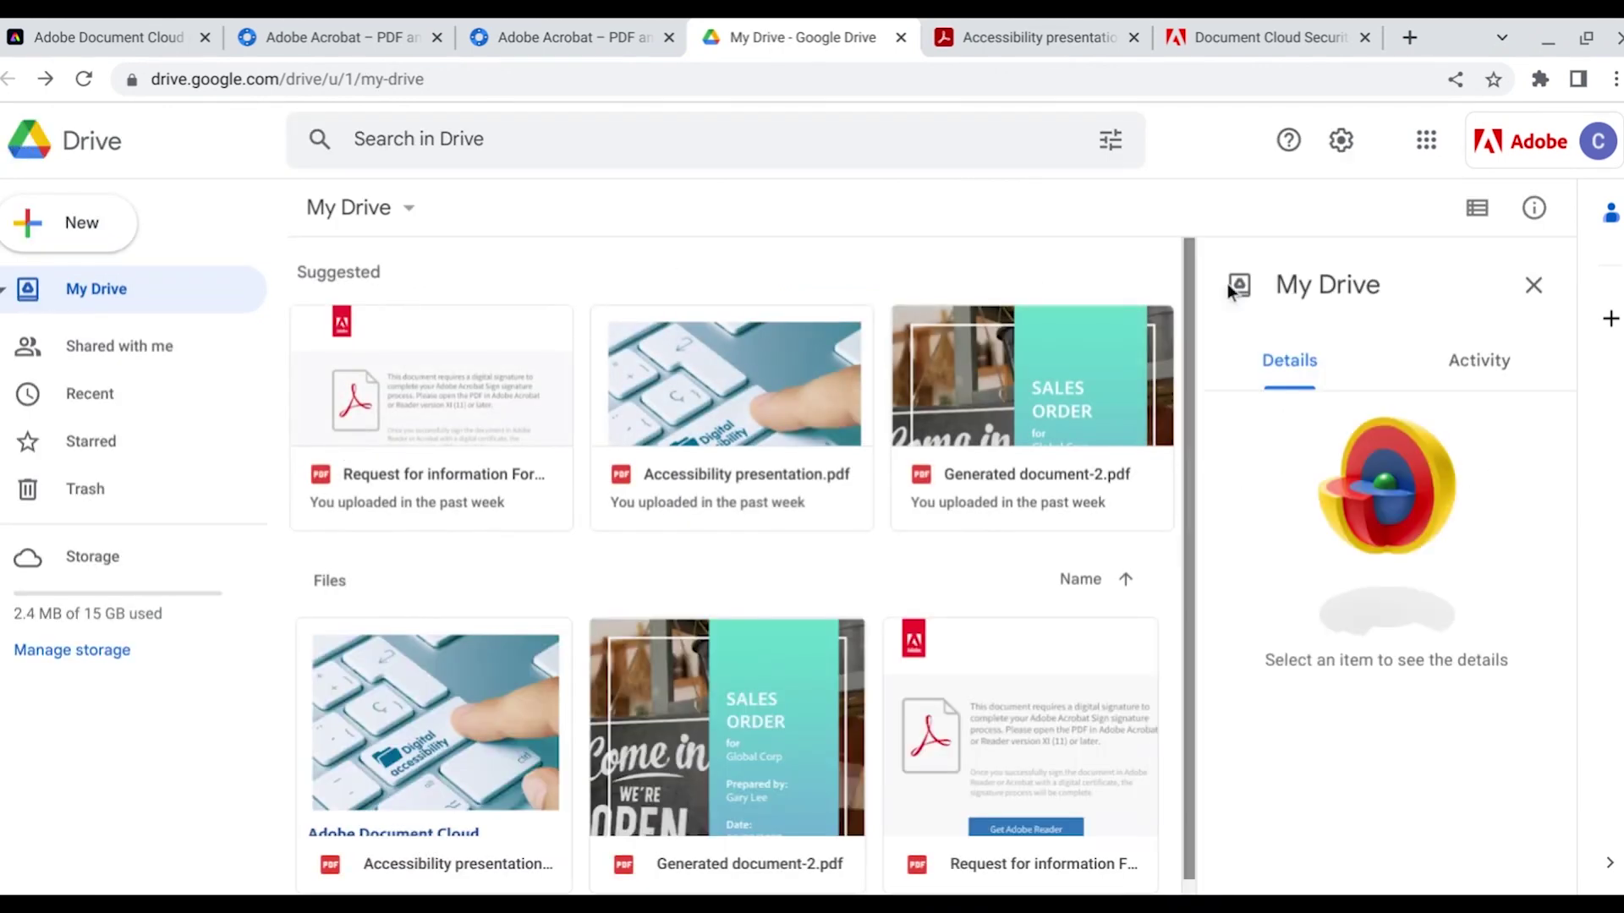
{"action": "left_click", "coordinate": [1426, 142]}
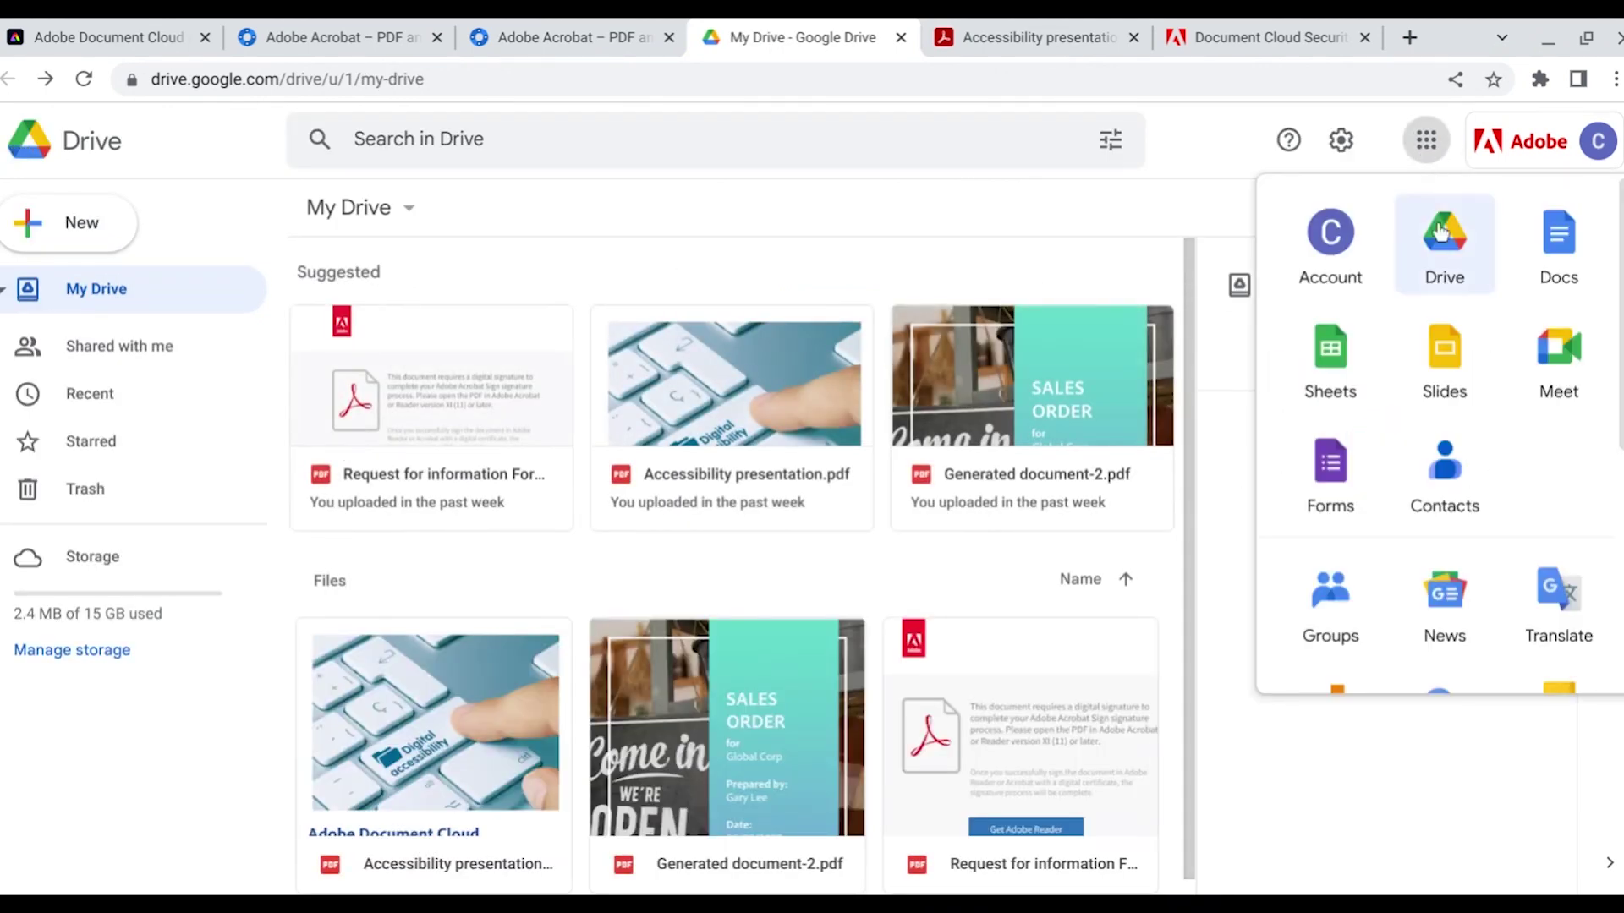
{"action": "scroll", "coordinate": [1442, 368], "scroll_direction": "down", "scroll_amount": 1}
{"action": "scroll", "coordinate": [1443, 368], "scroll_direction": "down", "scroll_amount": 2}
{"action": "scroll", "coordinate": [1421, 444], "scroll_direction": "down", "scroll_amount": 2}
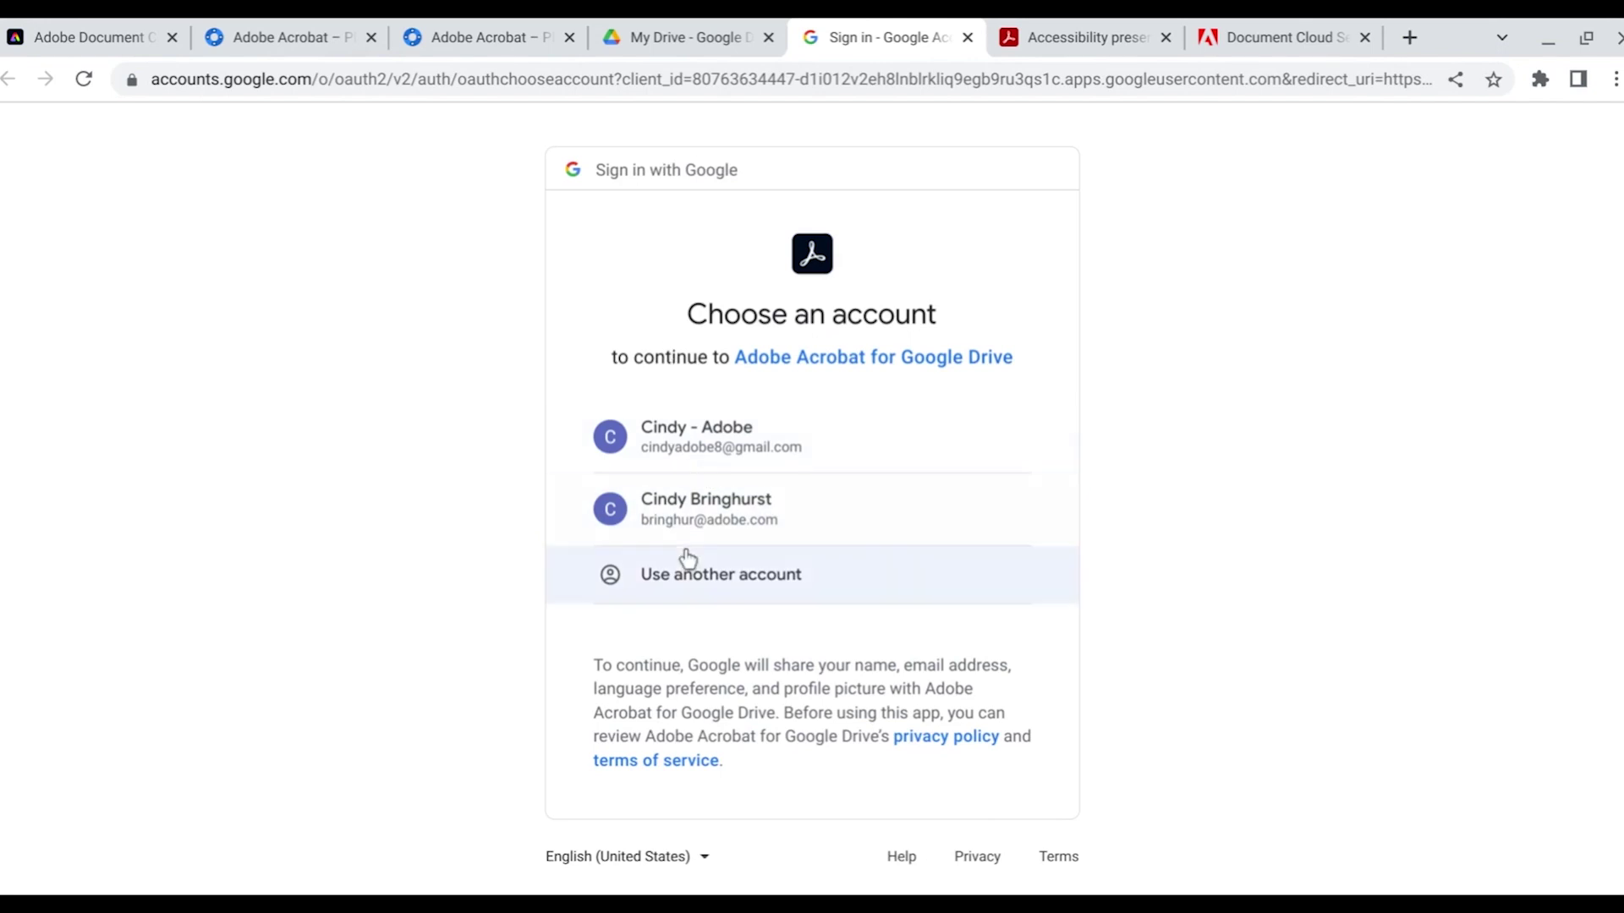
{"action": "left_click", "coordinate": [970, 38]}
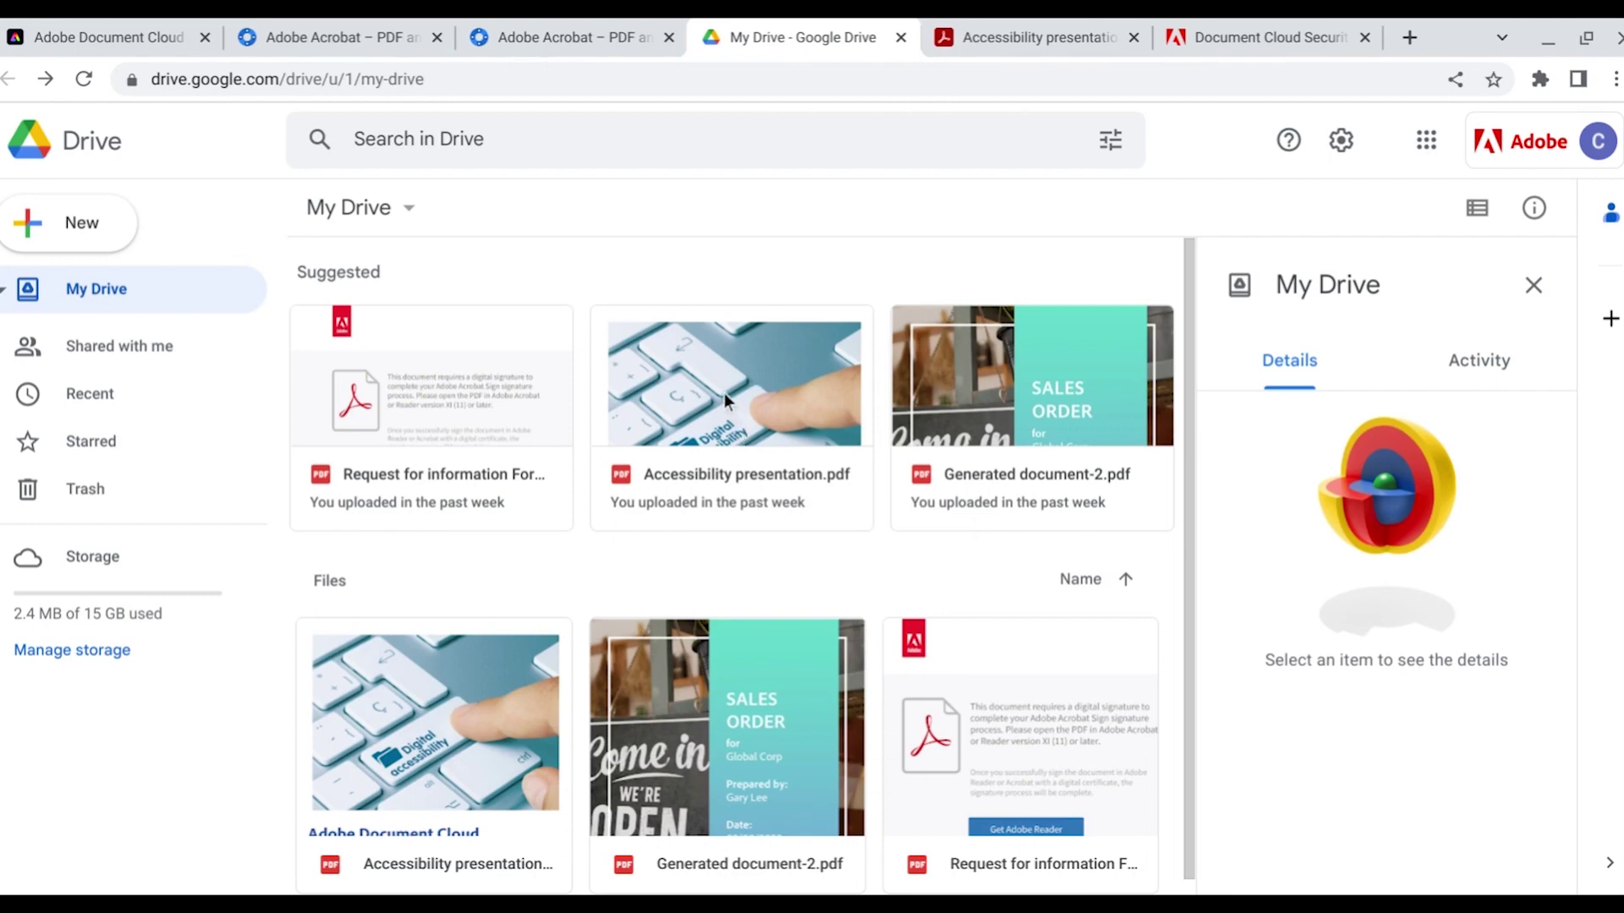
View Accessibility presentation.pdf opened in Acrobat from Google Drive
{"action": "left_click", "coordinate": [1023, 36]}
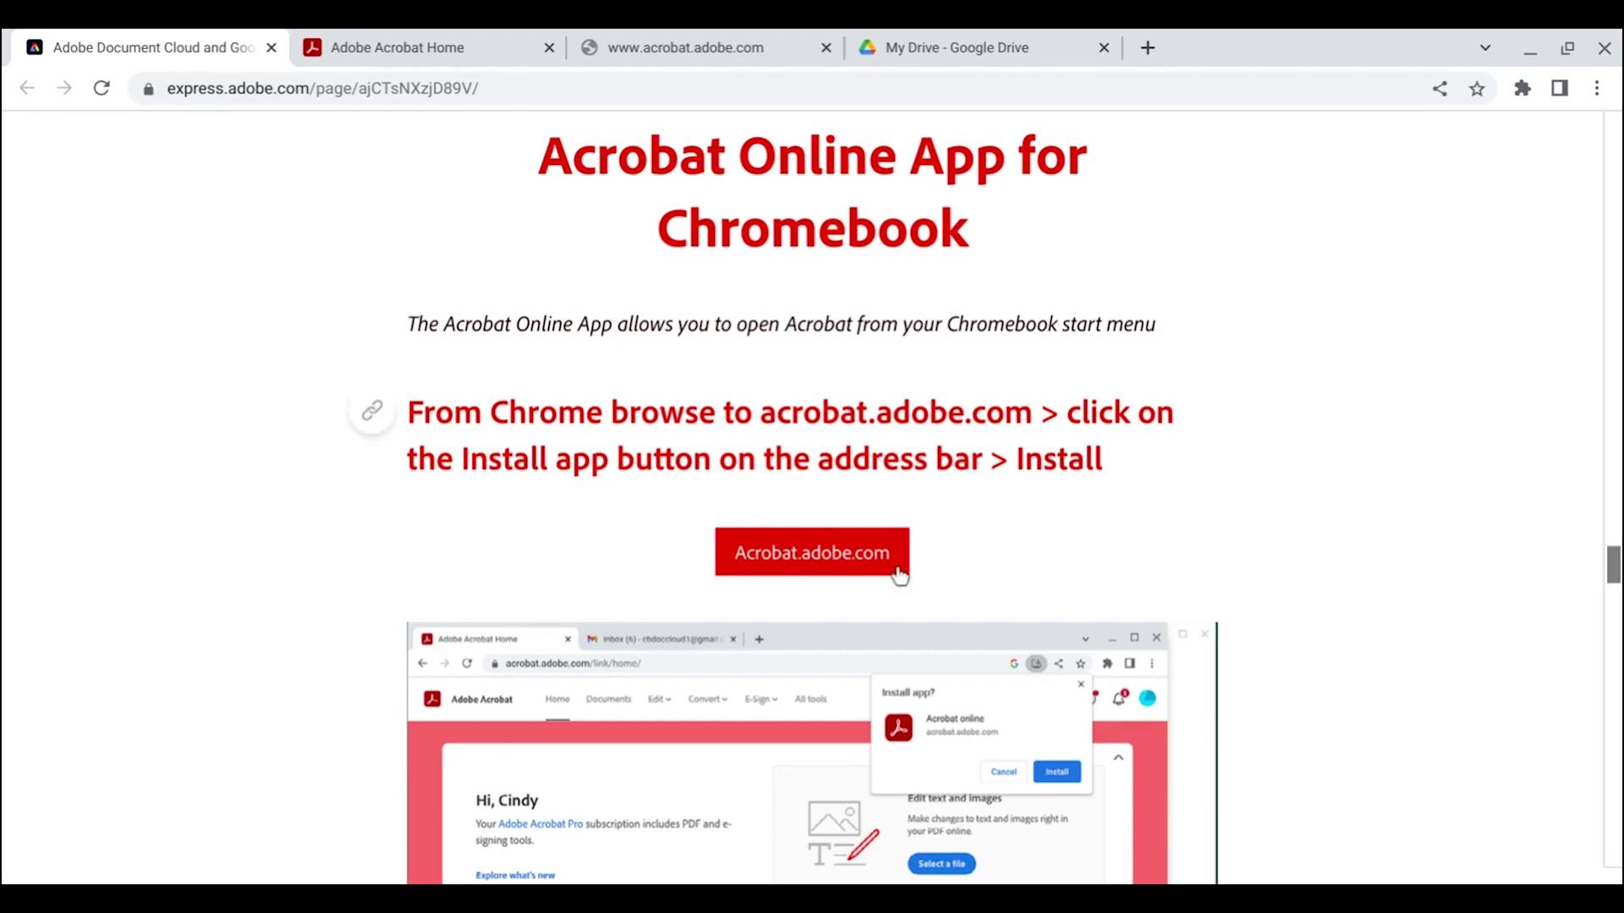
Open the Adobe Acrobat Home page at acrobat.adobe.com
{"action": "left_click", "coordinate": [449, 49]}
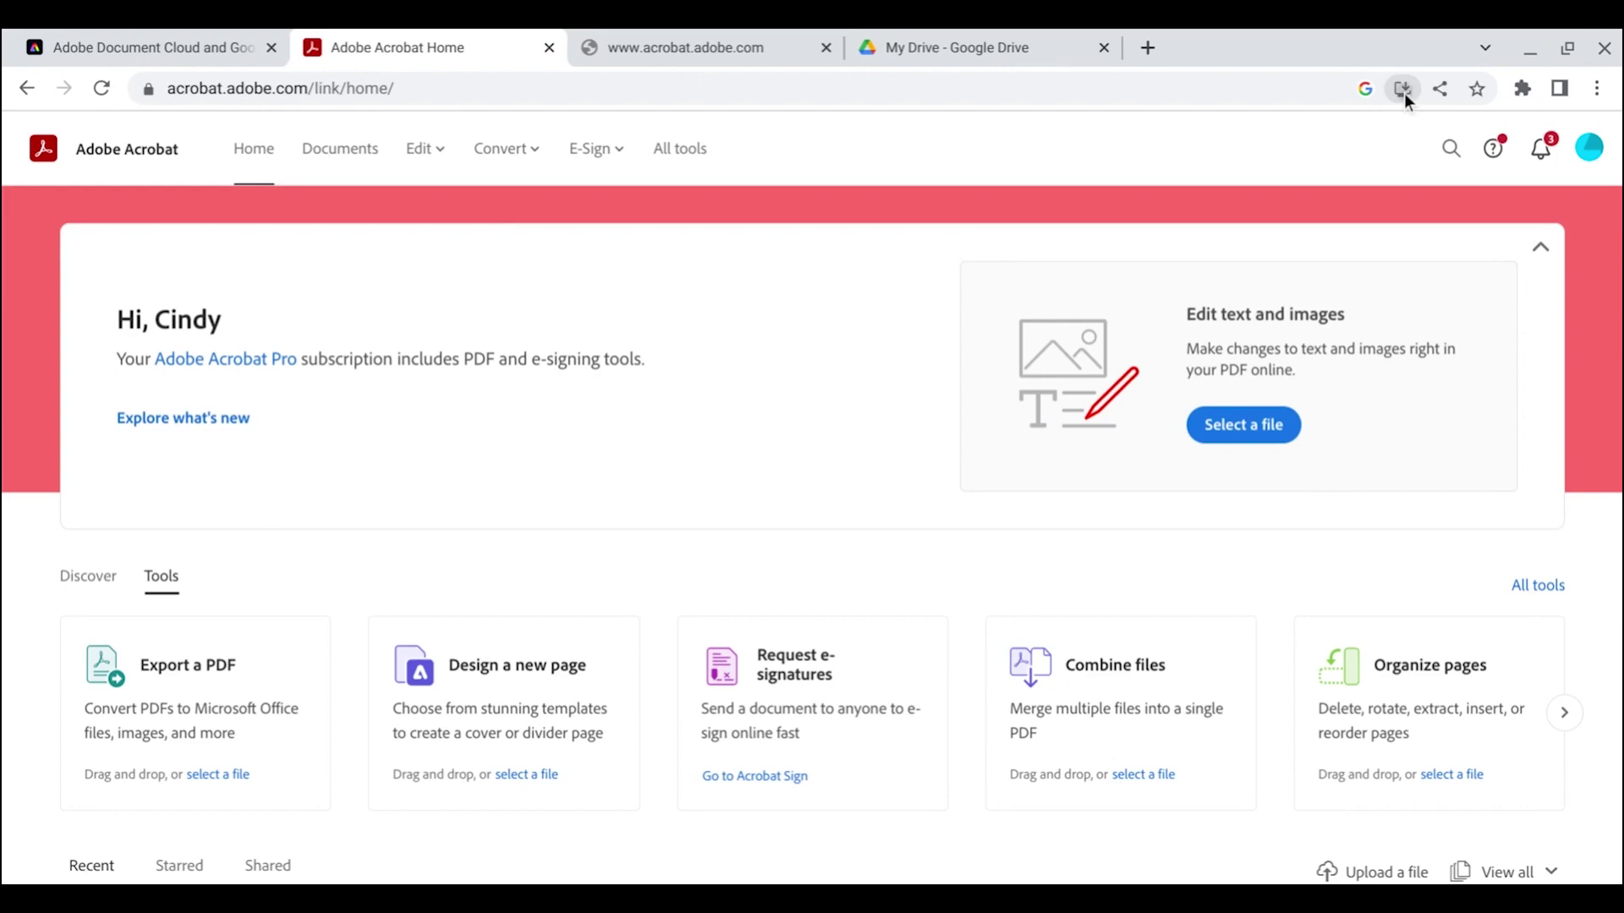
Bring up the 'Install app?' prompt for Acrobat online from the address bar
{"action": "left_click", "coordinate": [1403, 89]}
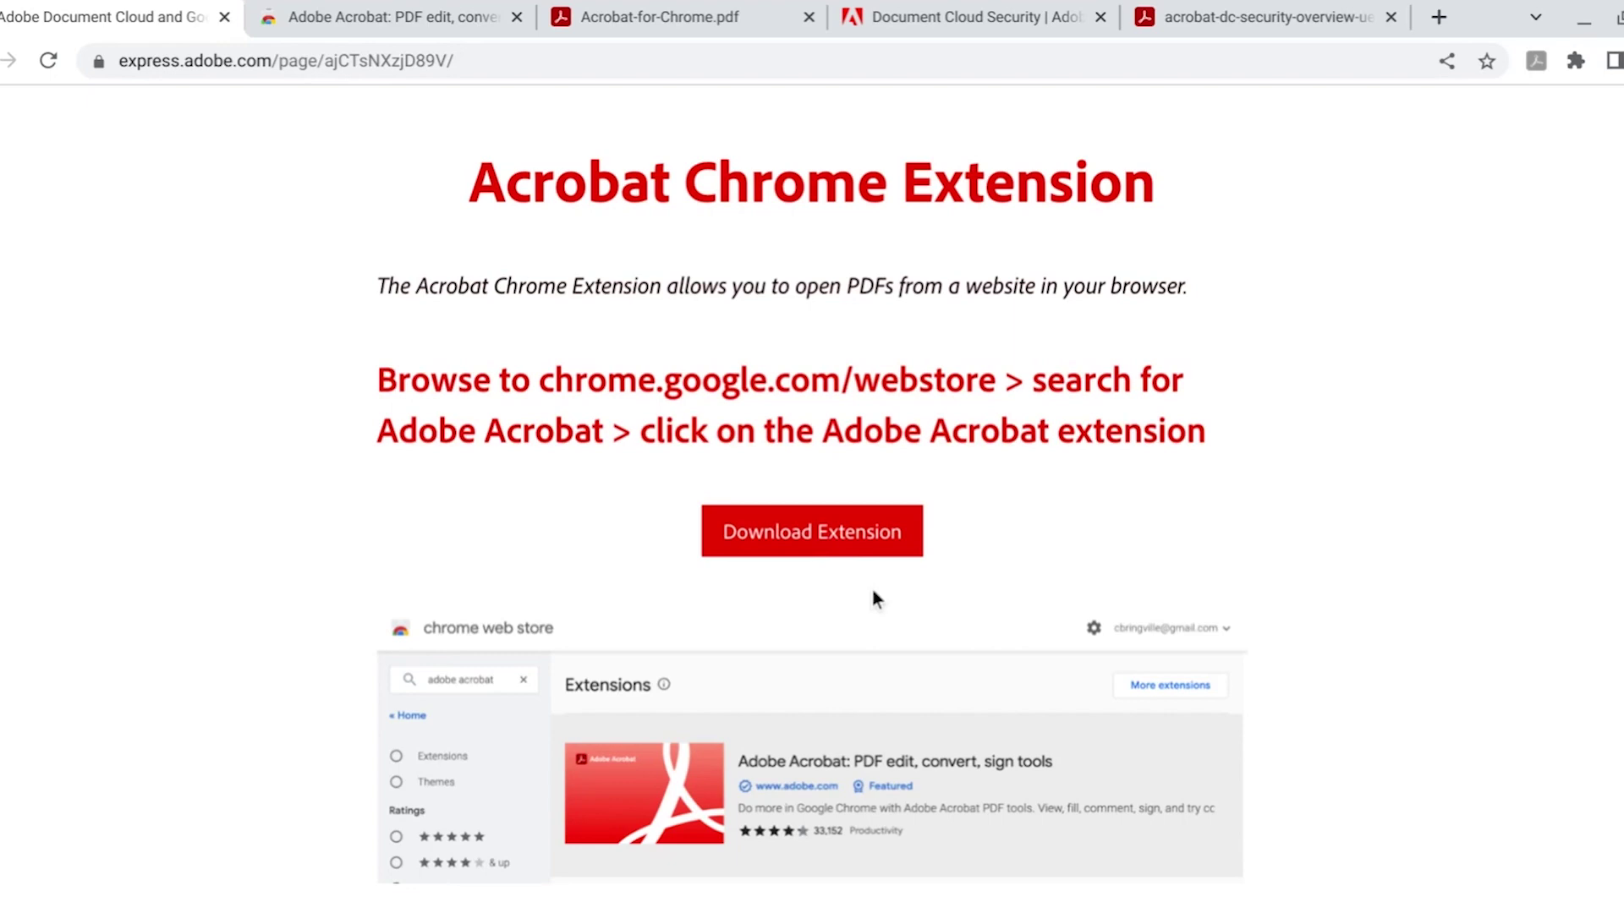
View the Adobe Acrobat extension's Chrome Web Store listing, already added to Chrome
{"action": "left_click", "coordinate": [429, 17]}
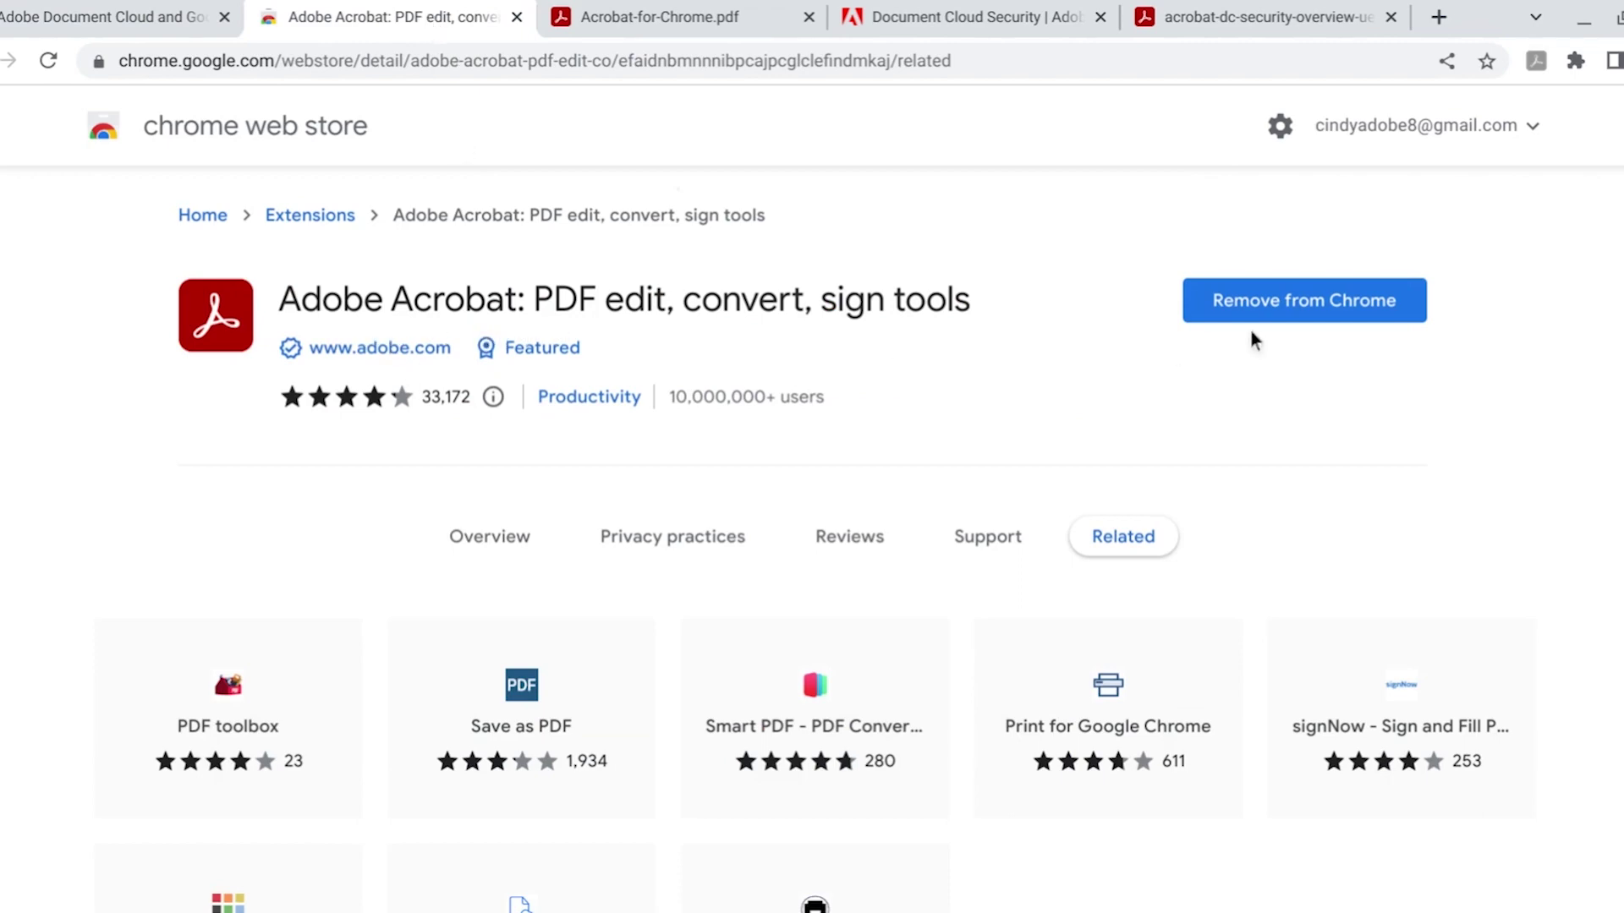
Show Acrobat-for-Chrome.pdf in the Acrobat extension's PDF viewer
{"action": "left_click", "coordinate": [662, 15]}
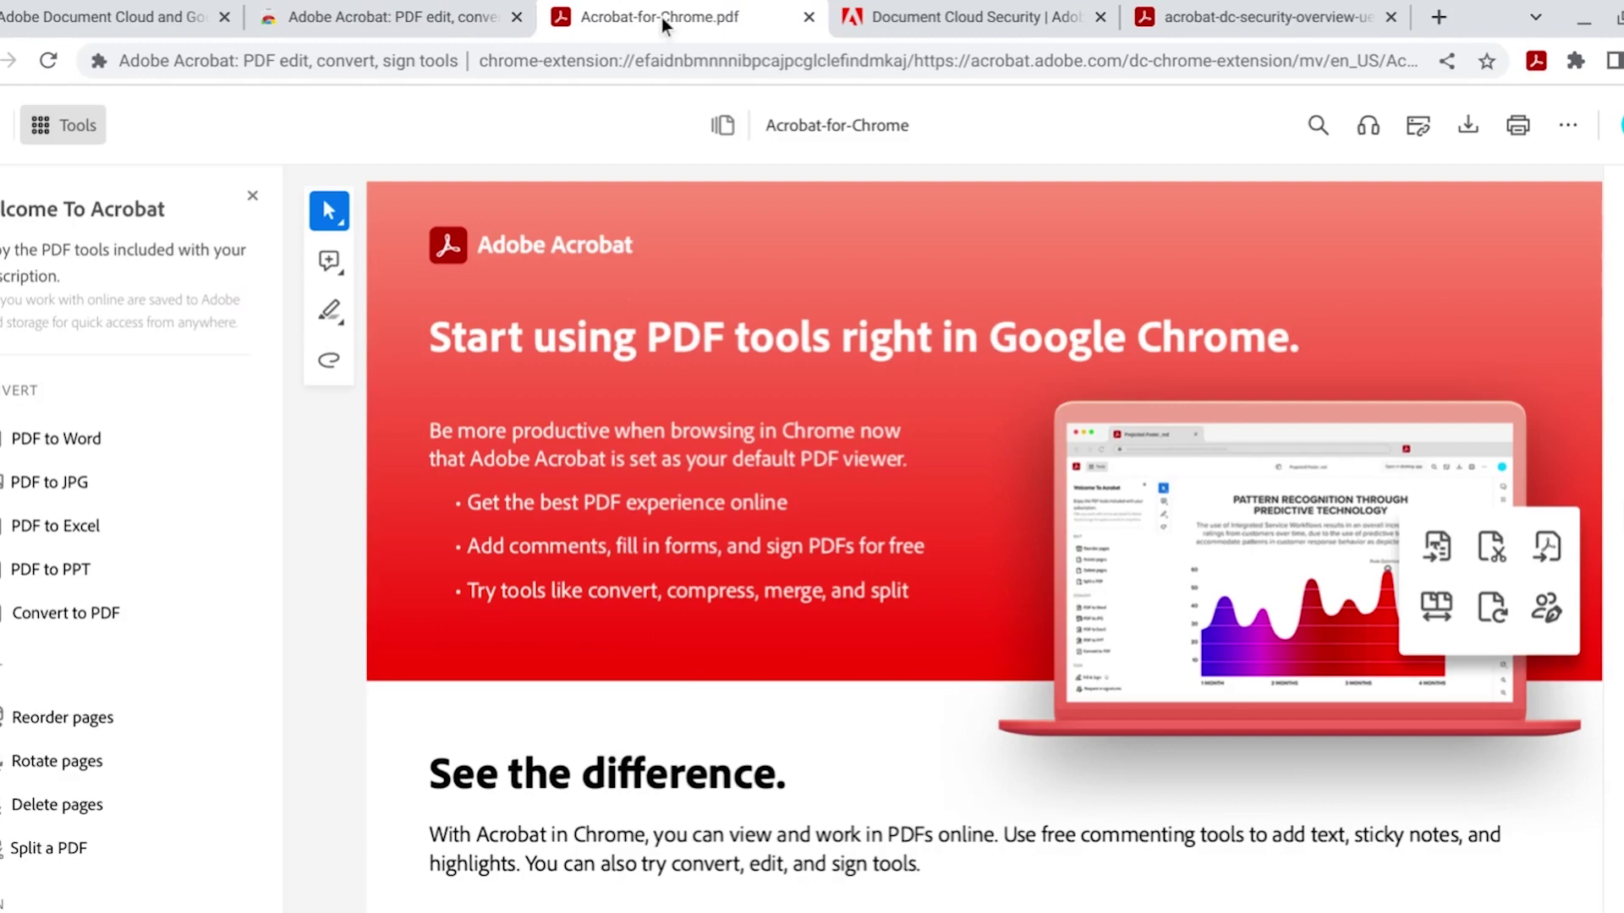
Verify 'Use Acrobat in Chrome' is on, then view Adobe's Document Cloud Security page
{"action": "left_click", "coordinate": [1537, 68]}
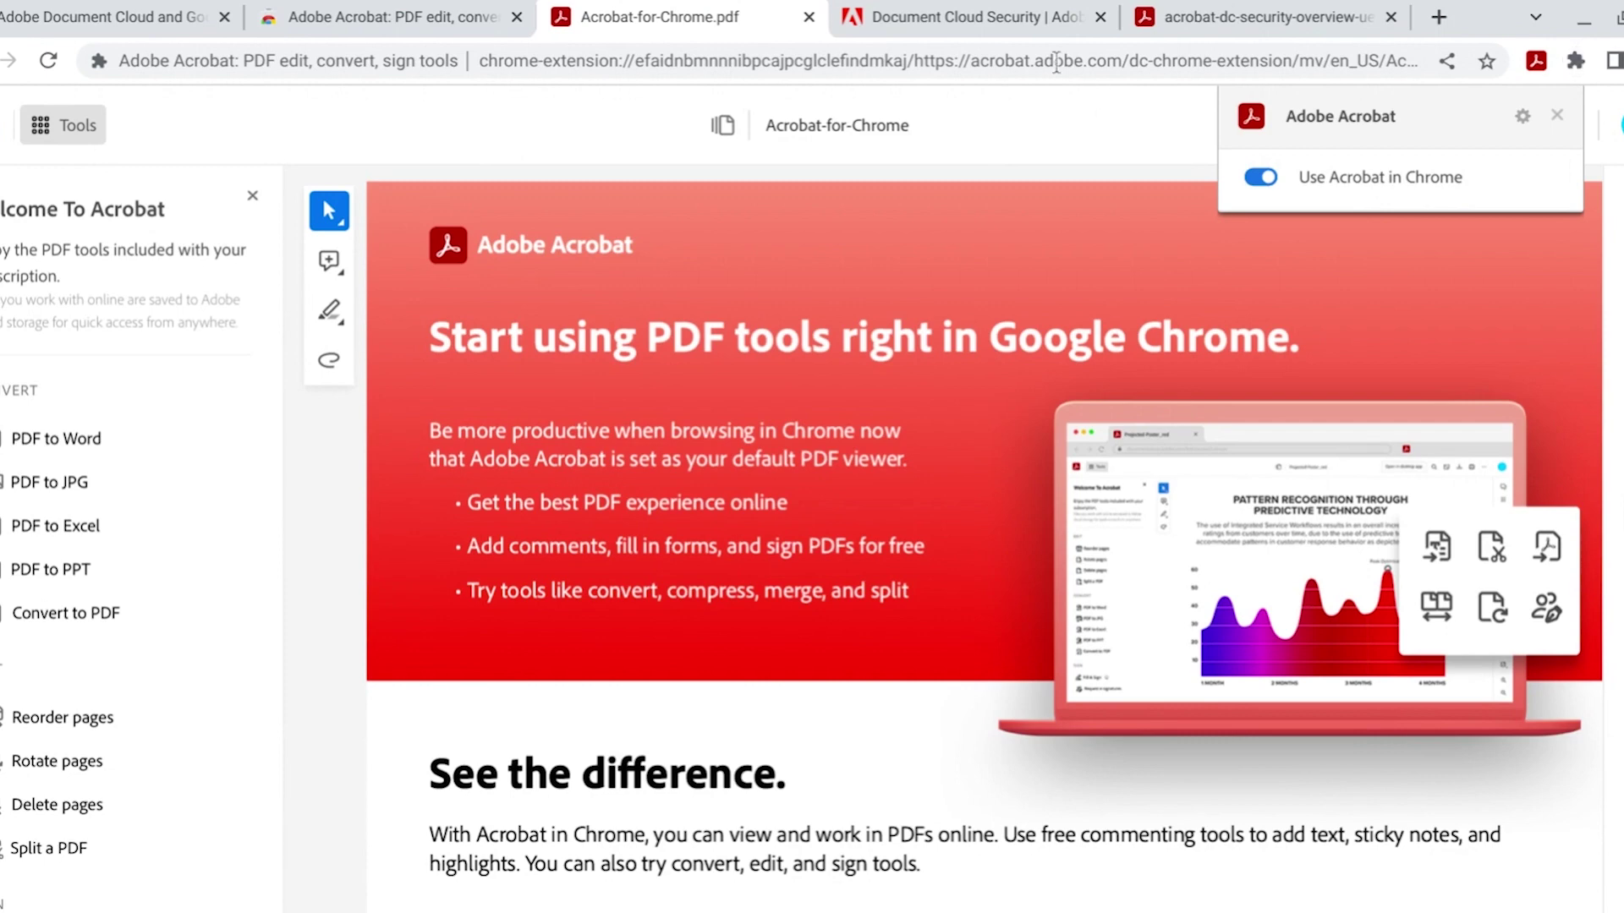
{"action": "left_click", "coordinate": [980, 15]}
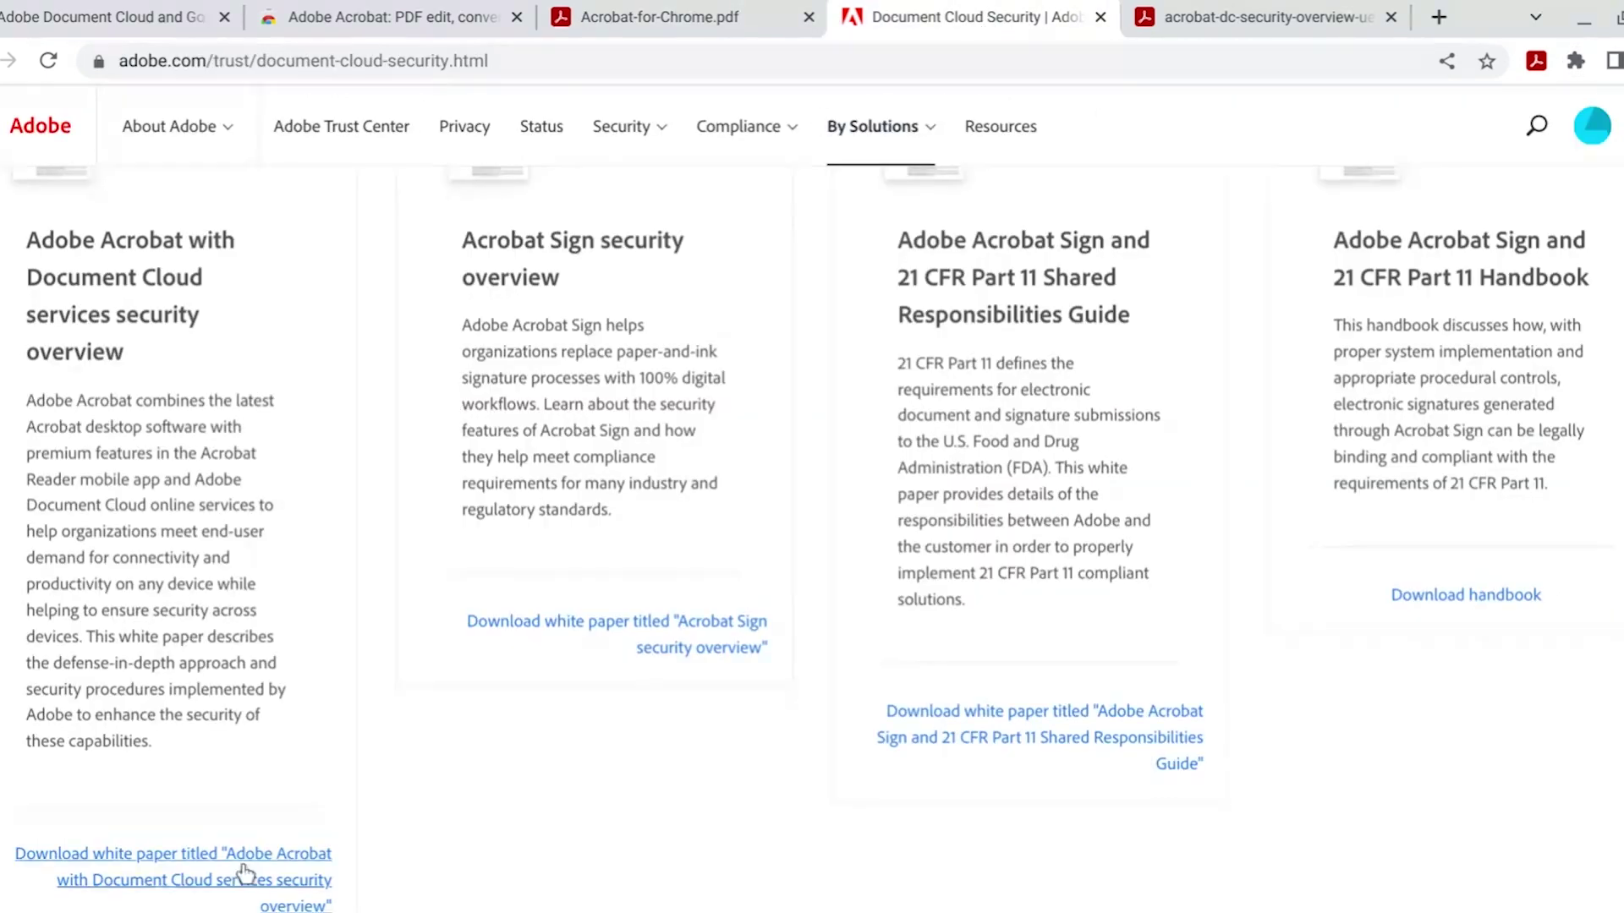